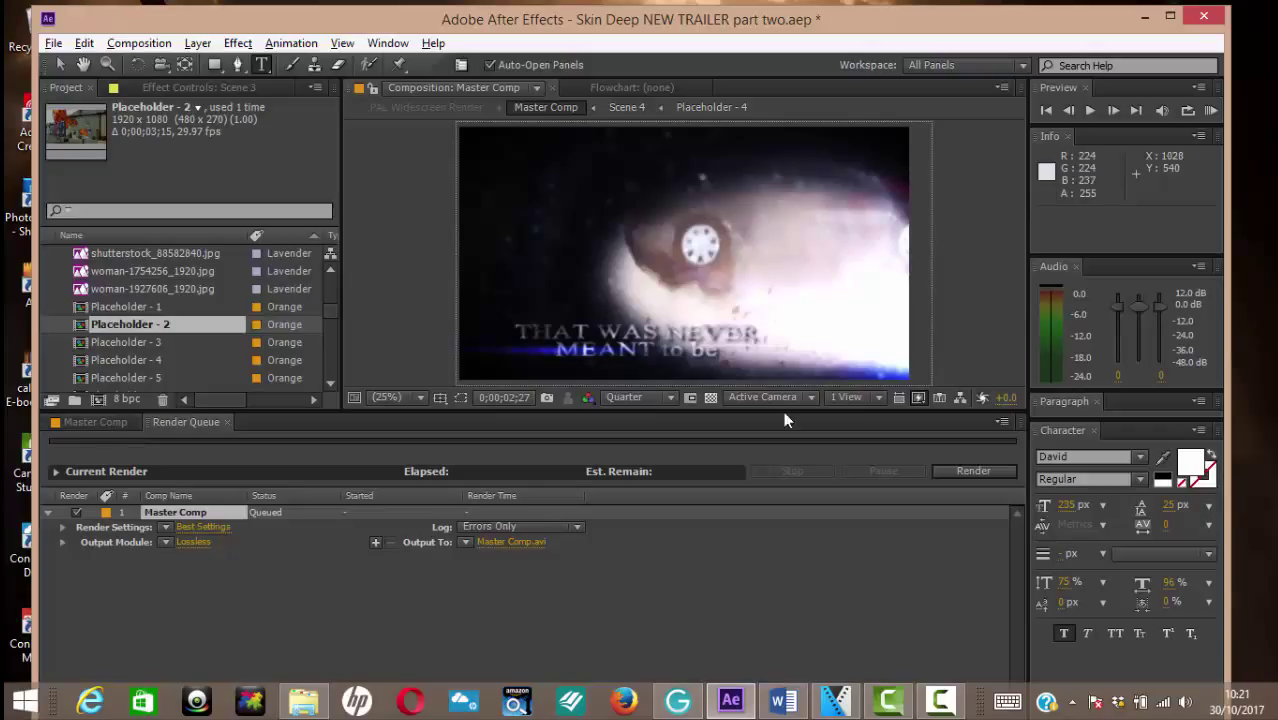
# Step: View the Master Comp timeline, then return to the Render Queue's list of queued renders
pyautogui.click(98, 424)
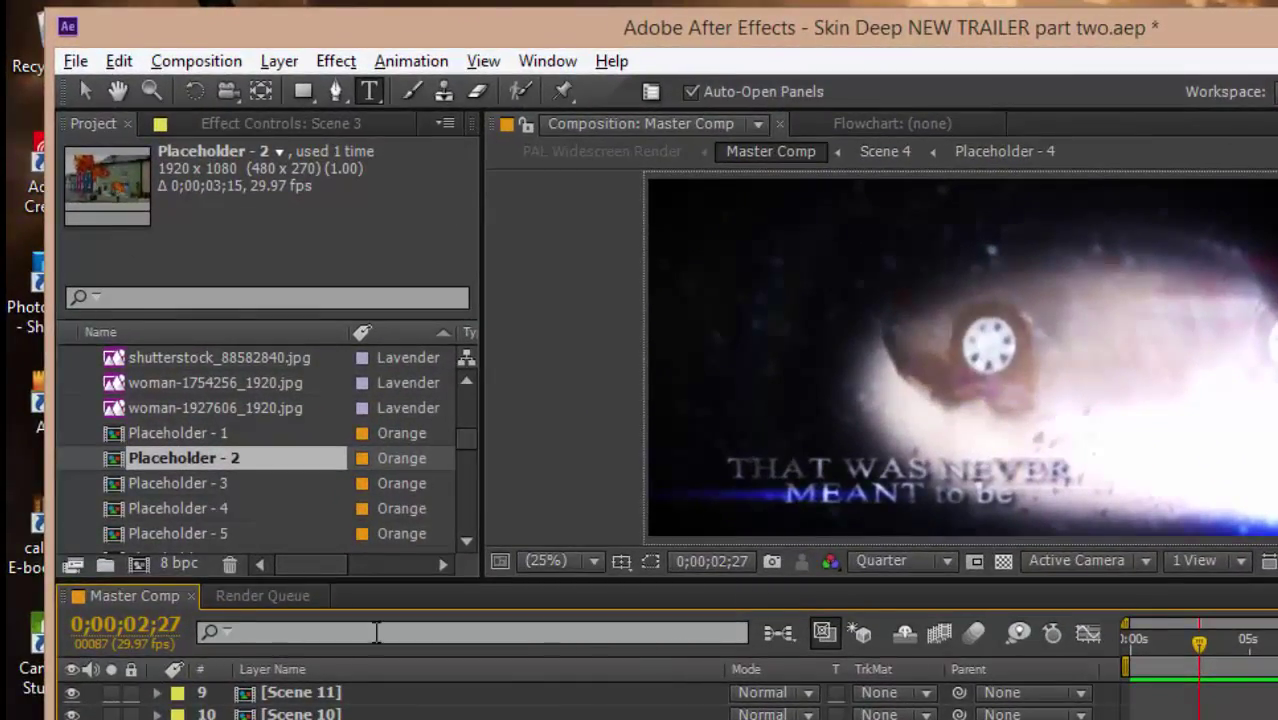
pyautogui.click(249, 595)
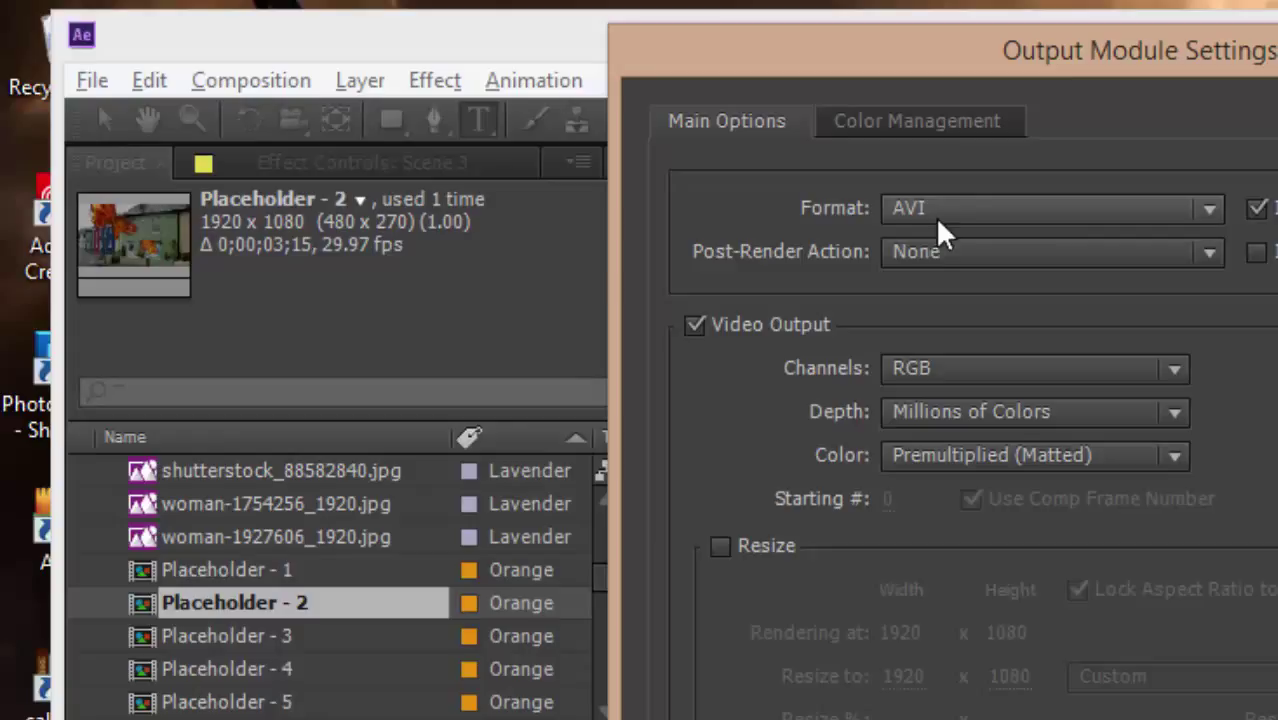
# Step: Switch Master Comp's output format from AVI to QuickTime in Output Module Settings
pyautogui.click(1206, 208)
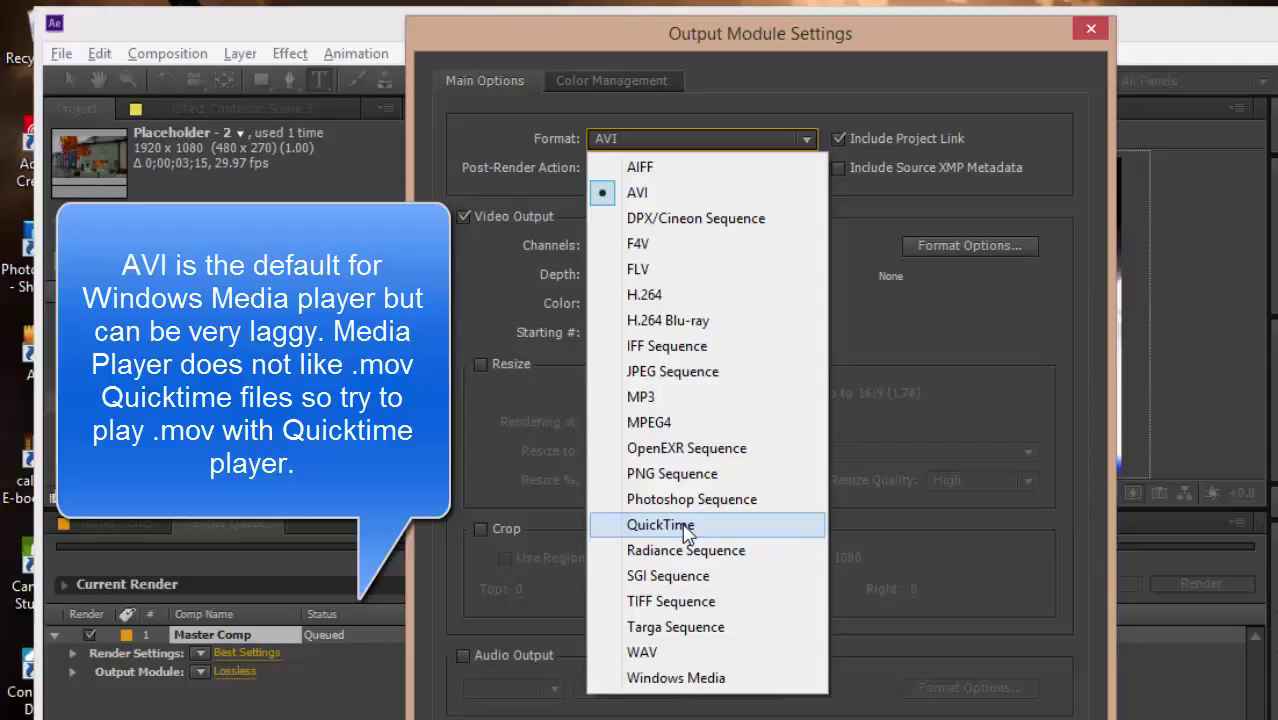
pyautogui.click(688, 533)
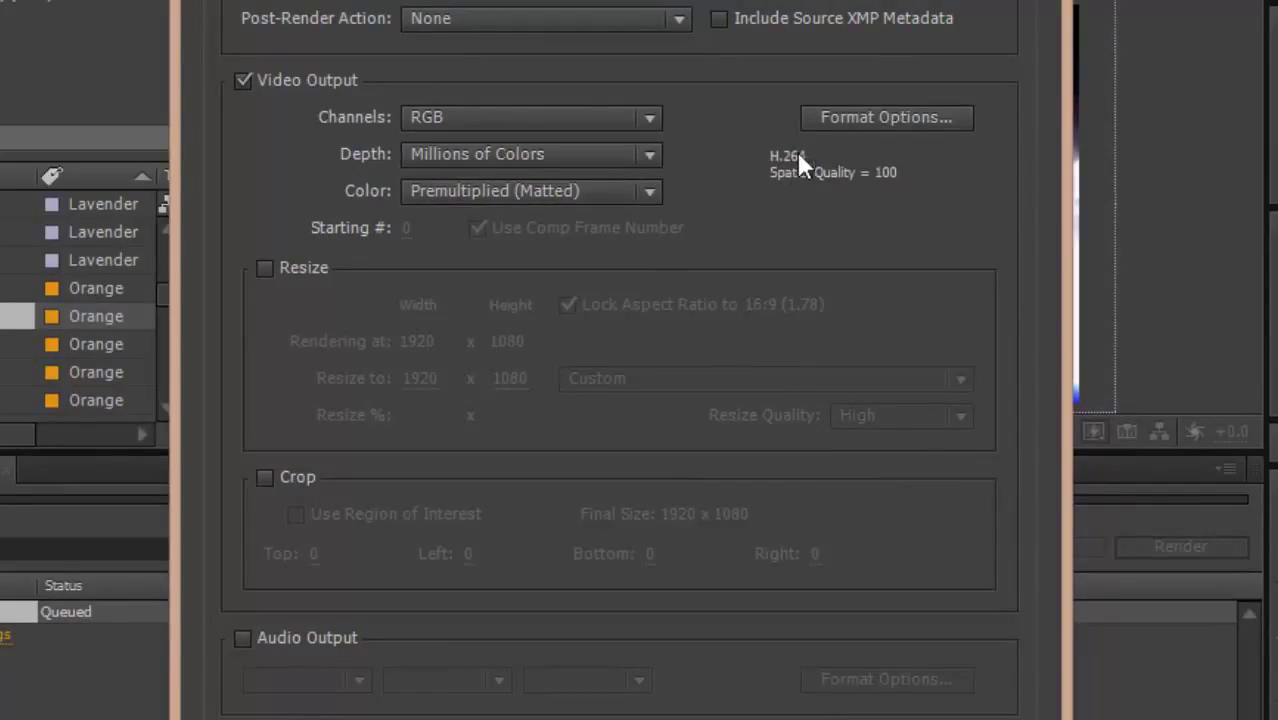
pyautogui.click(888, 116)
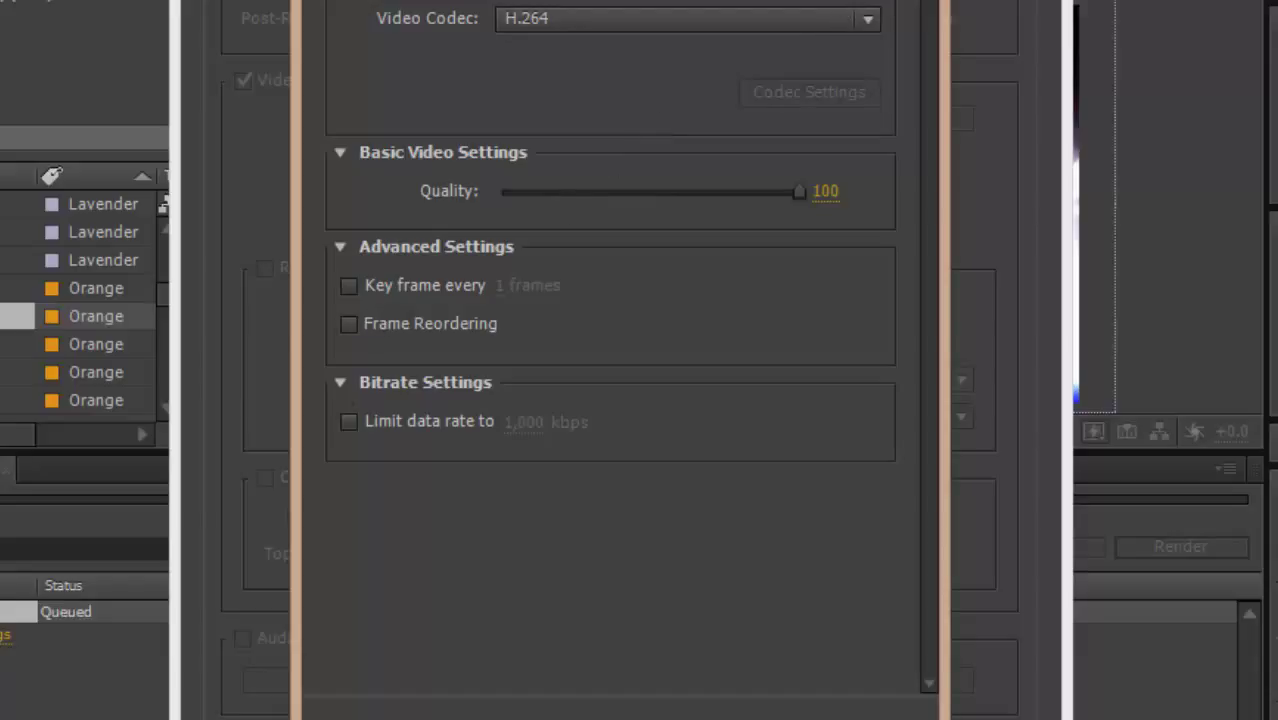
pyautogui.press('Return')
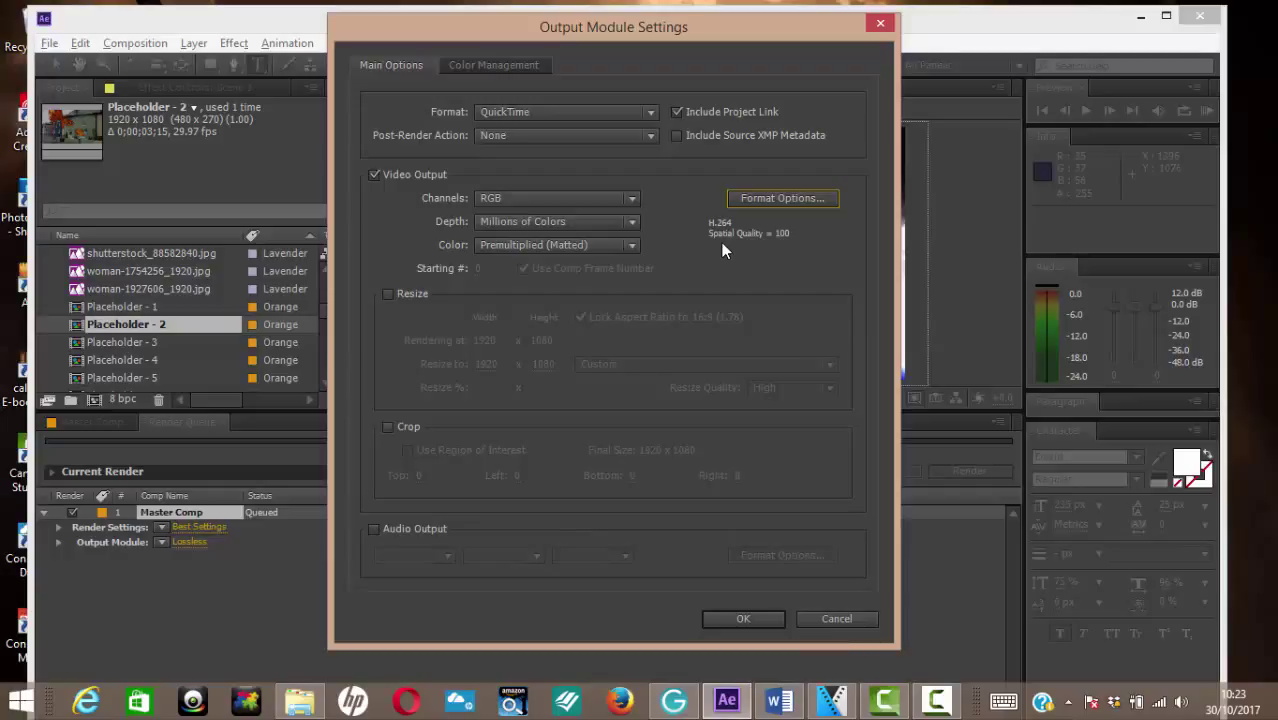
pyautogui.click(373, 529)
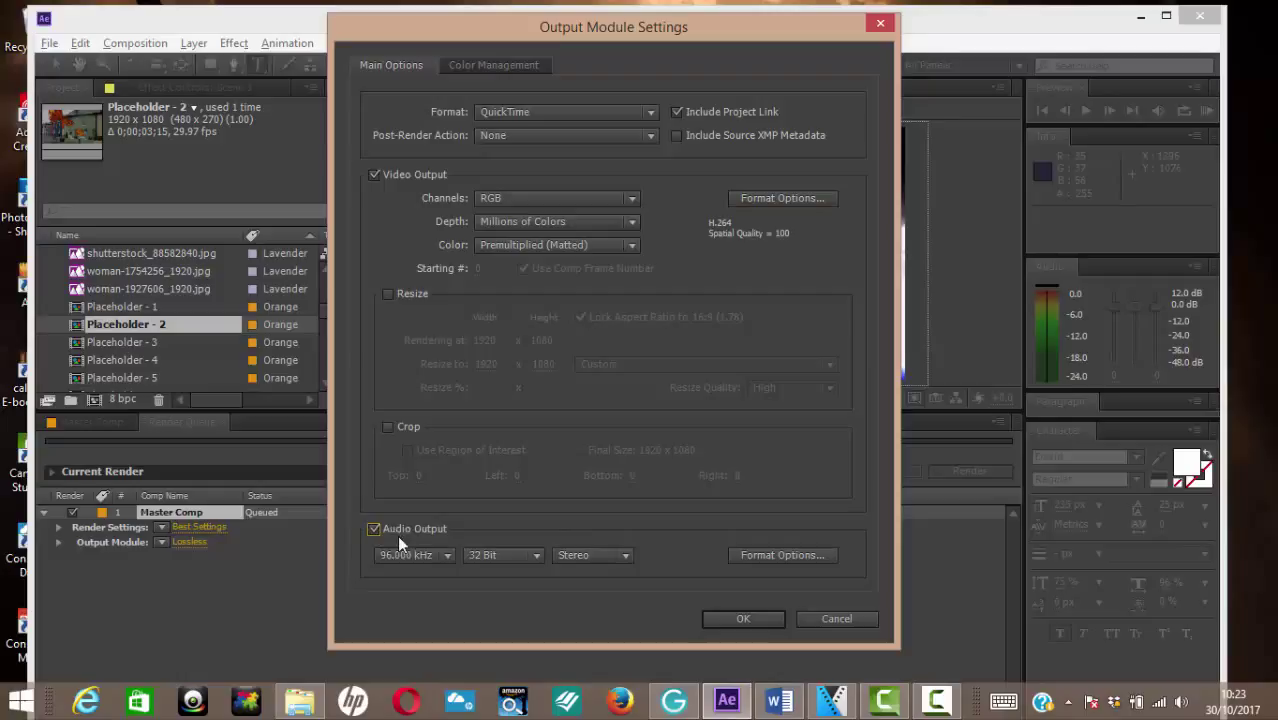
pyautogui.click(372, 528)
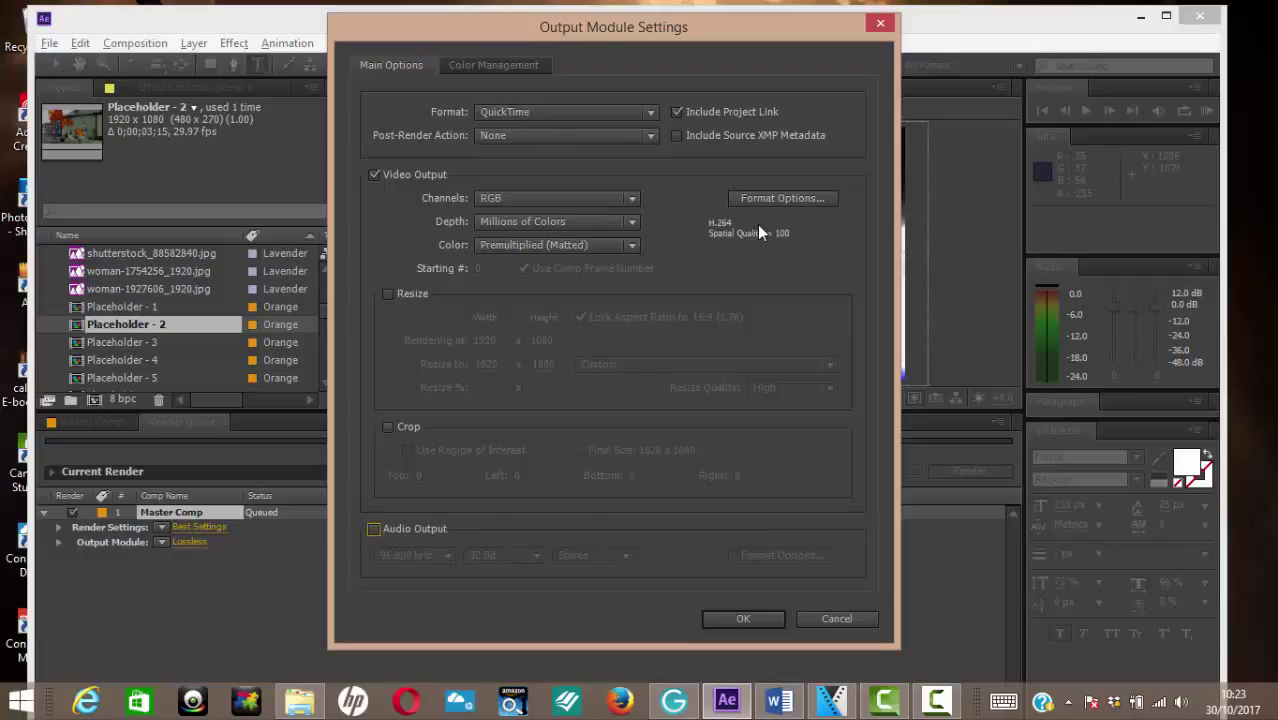
# Step: Confirm the custom QuickTime settings so Master Comp outputs to Master Comp.mov
pyautogui.click(742, 622)
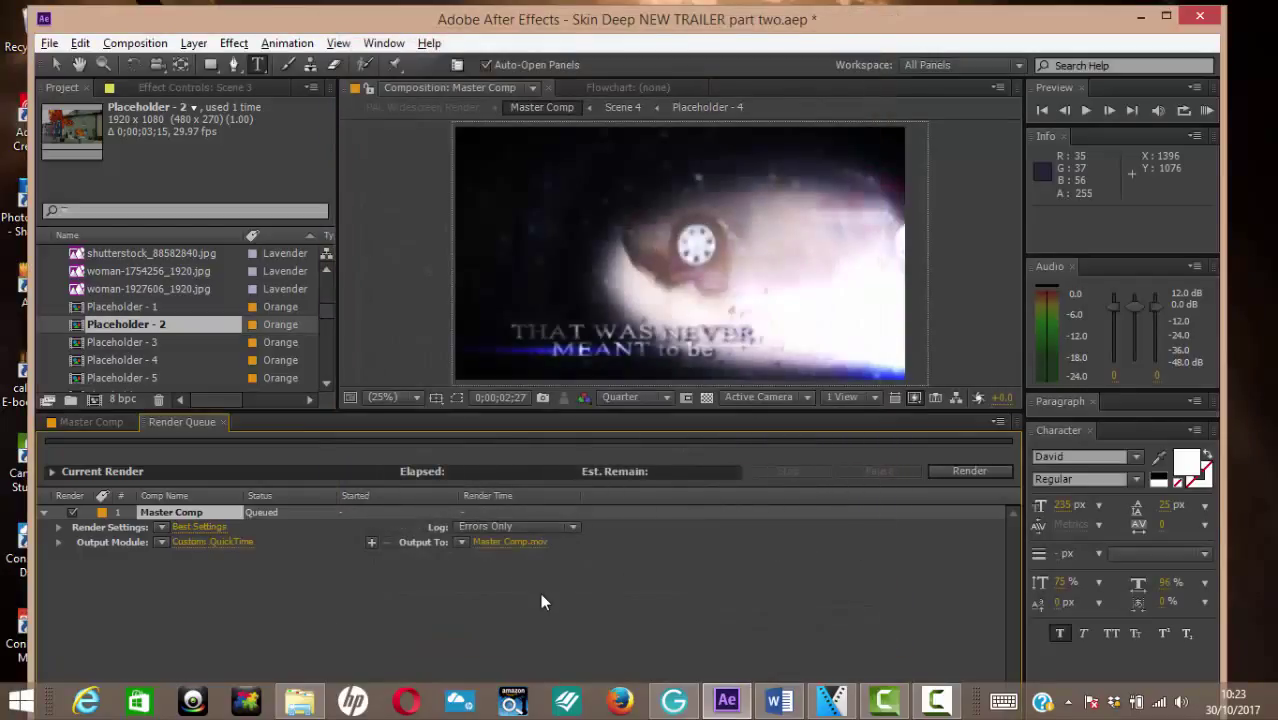